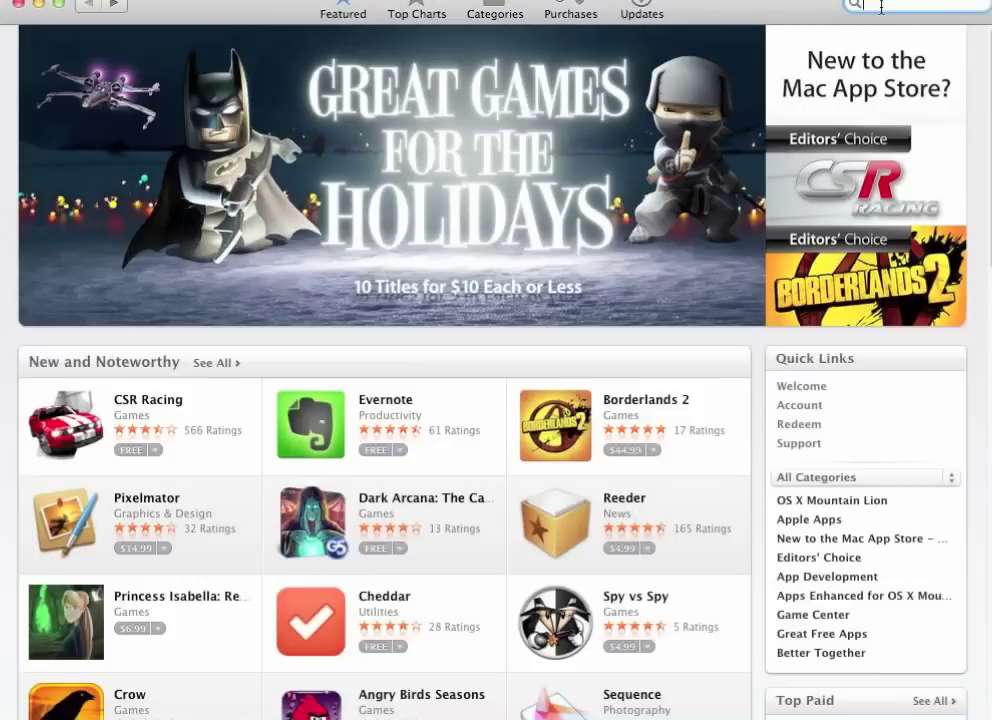
Search the App Store for 'keymo' and review the $4.99 Keymo product page.
type("keymo")
key("Return")
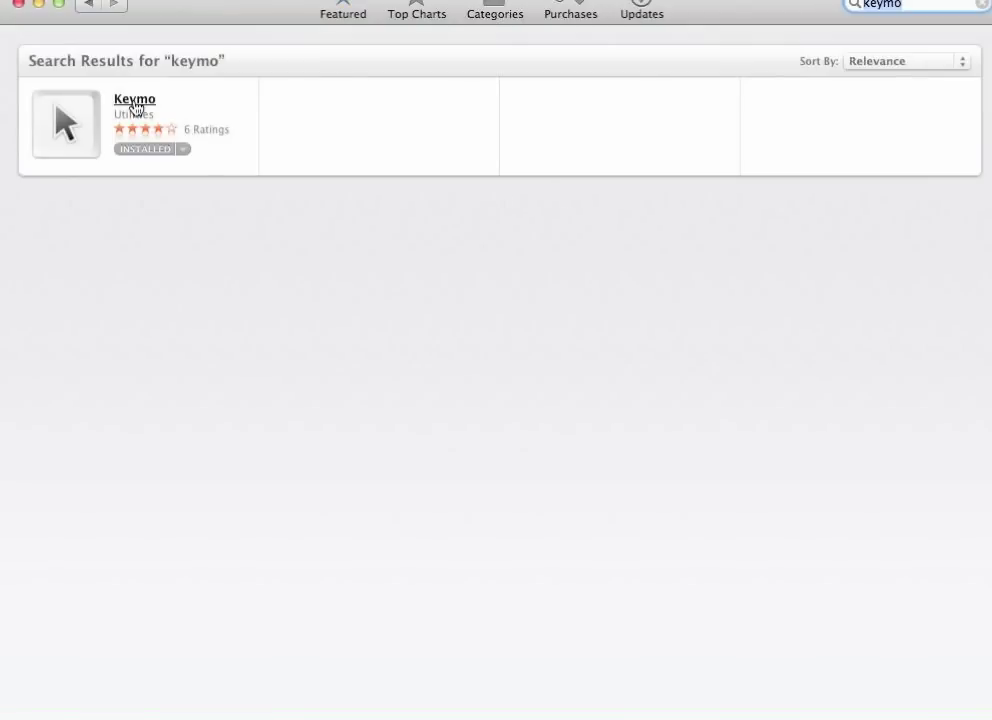
left_click(134, 102)
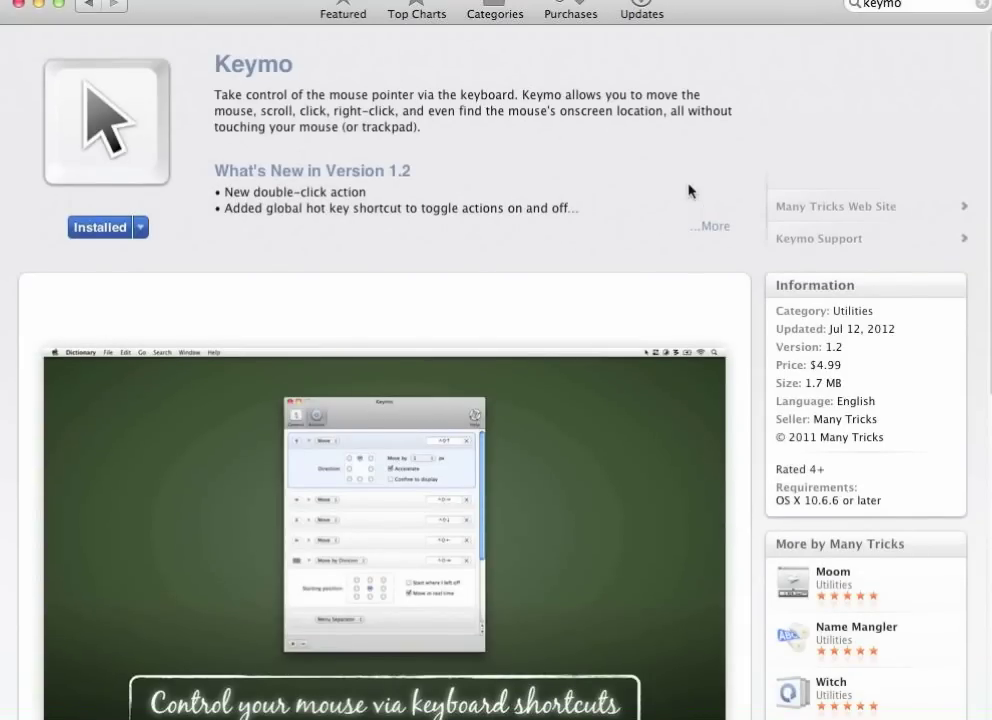
scroll(688, 190, "down", 10)
scroll(686, 190, "up", 10)
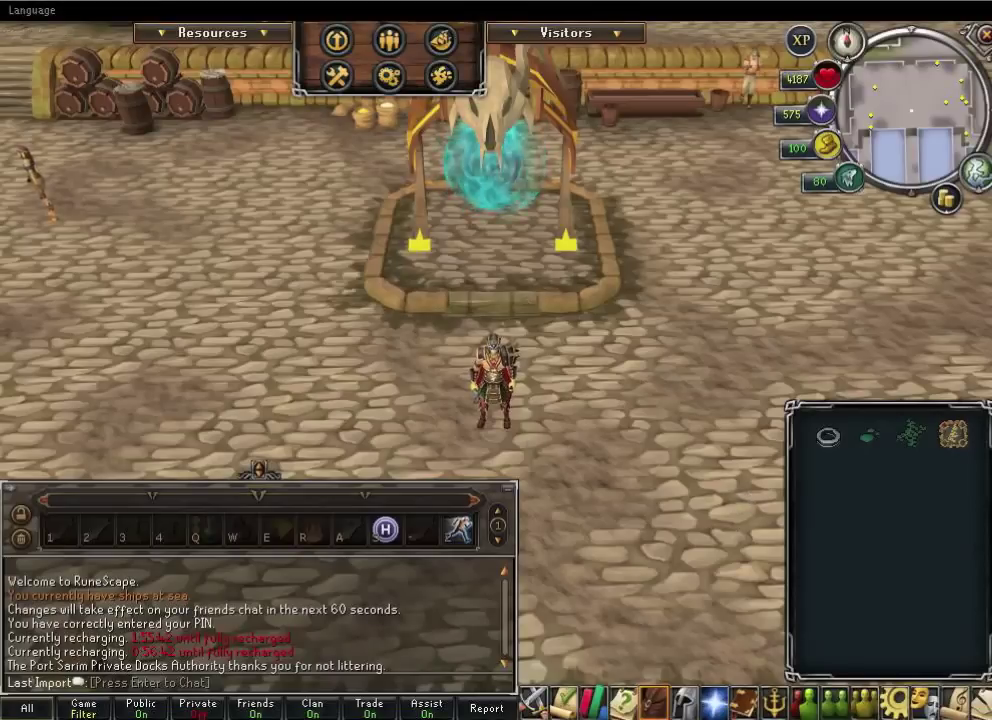
Launch Keymo from Applications, close the Finder window, and show the key-bound actions list.
key("super+Tab")
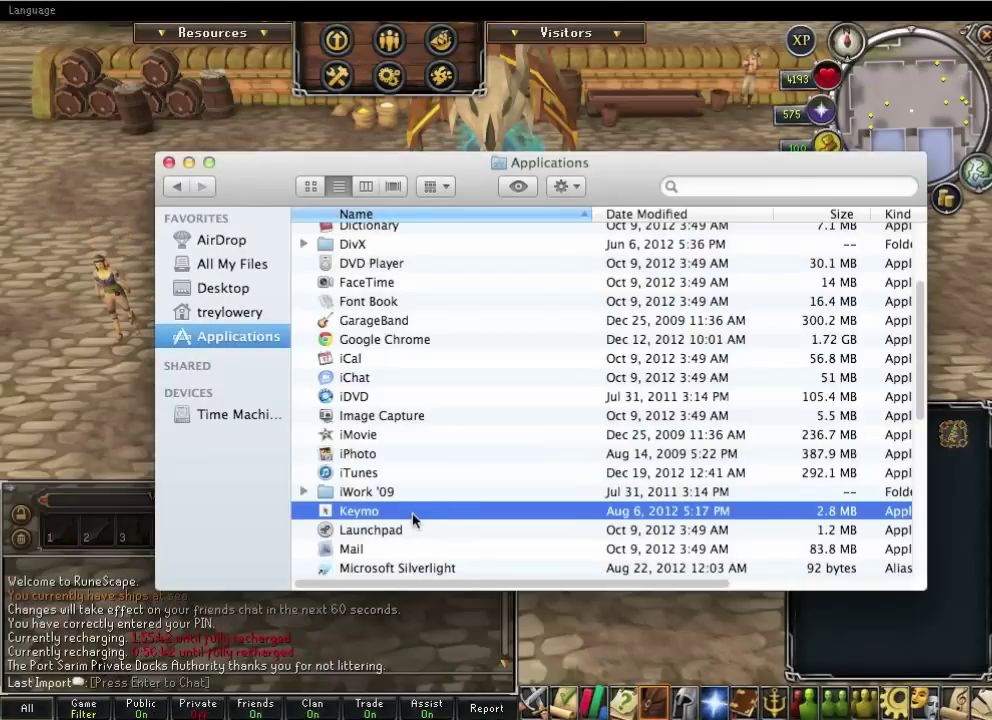
double_click(414, 517)
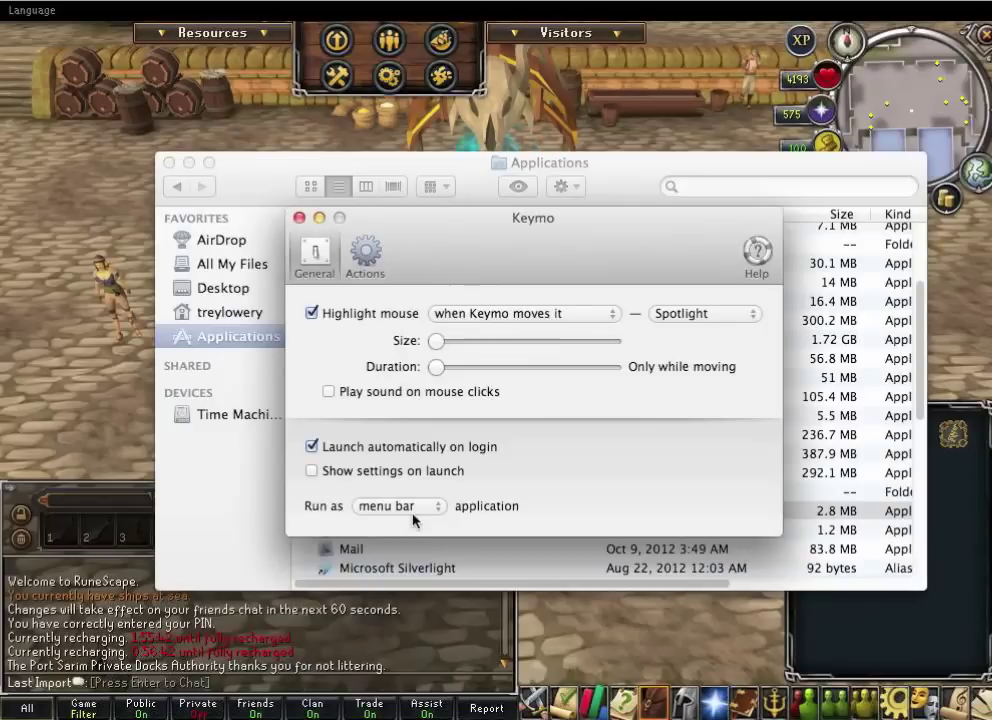
left_click(168, 165)
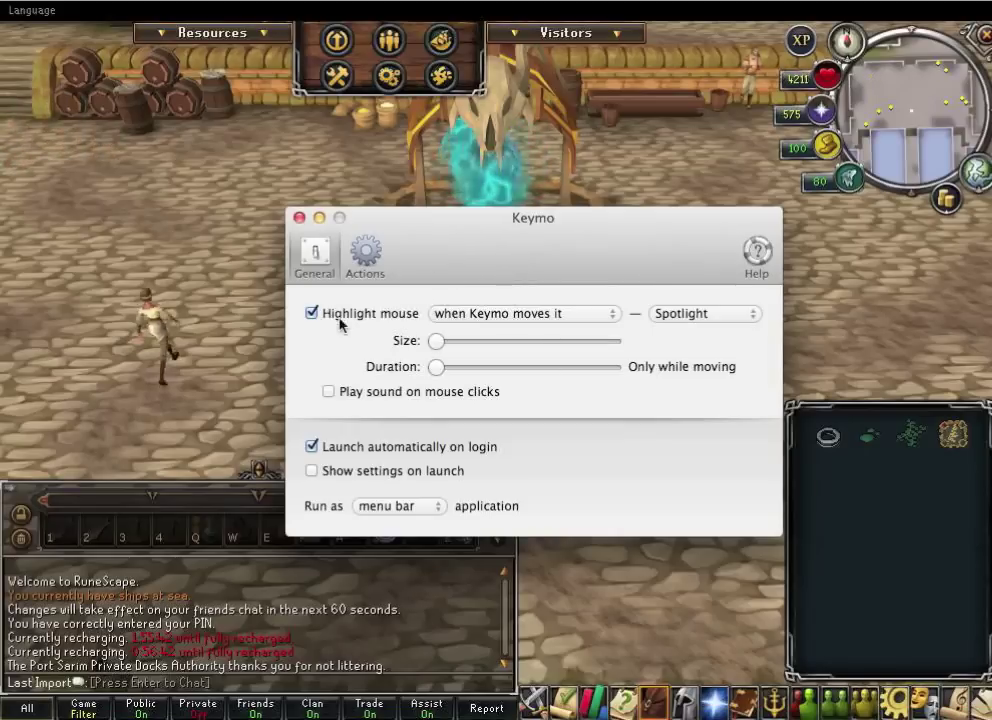
left_click(362, 258)
Reposition the Keymo window to show the full list, then add two Move rows and delete them again.
left_click_drag(484, 244, 496, 88)
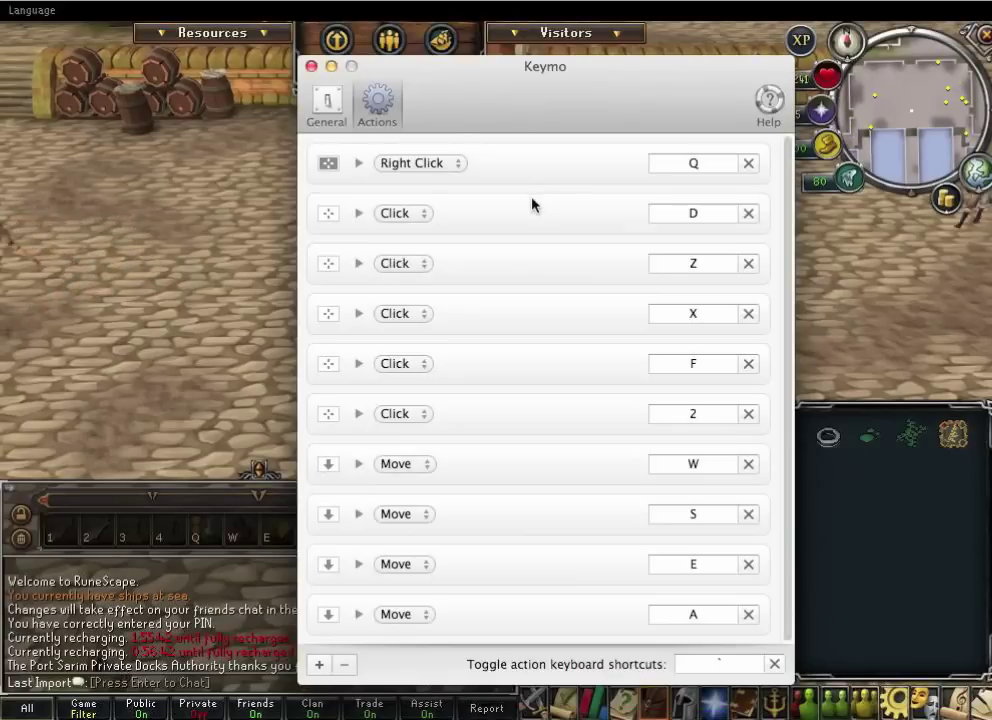
left_click_drag(538, 108, 513, 101)
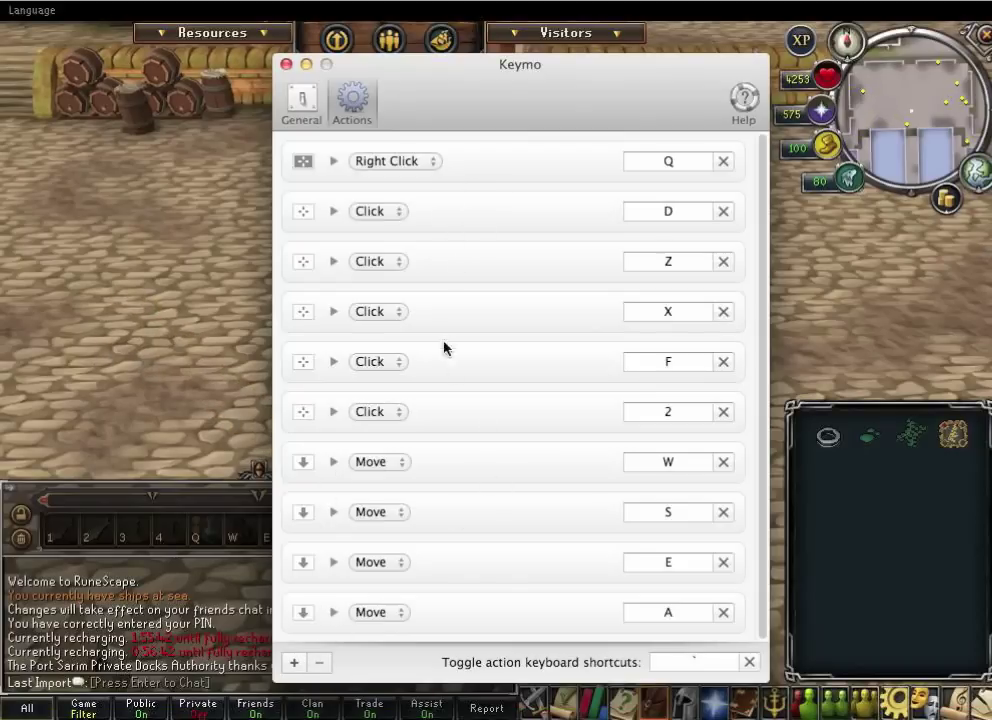
left_click(288, 665)
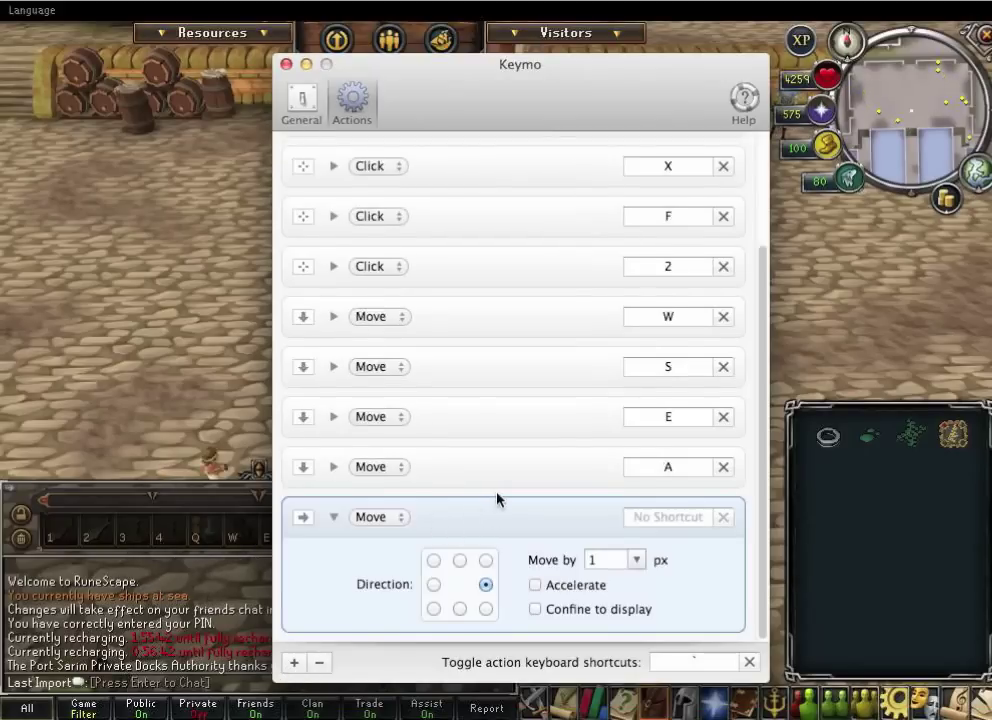
left_click(294, 667)
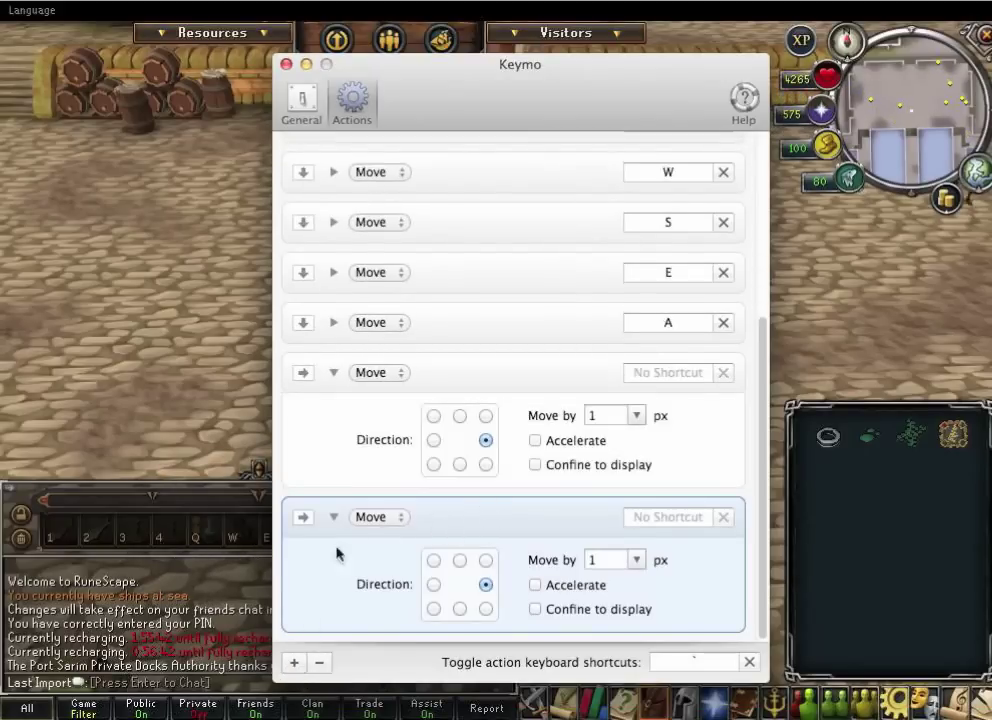
left_click(319, 662)
left_click(319, 662)
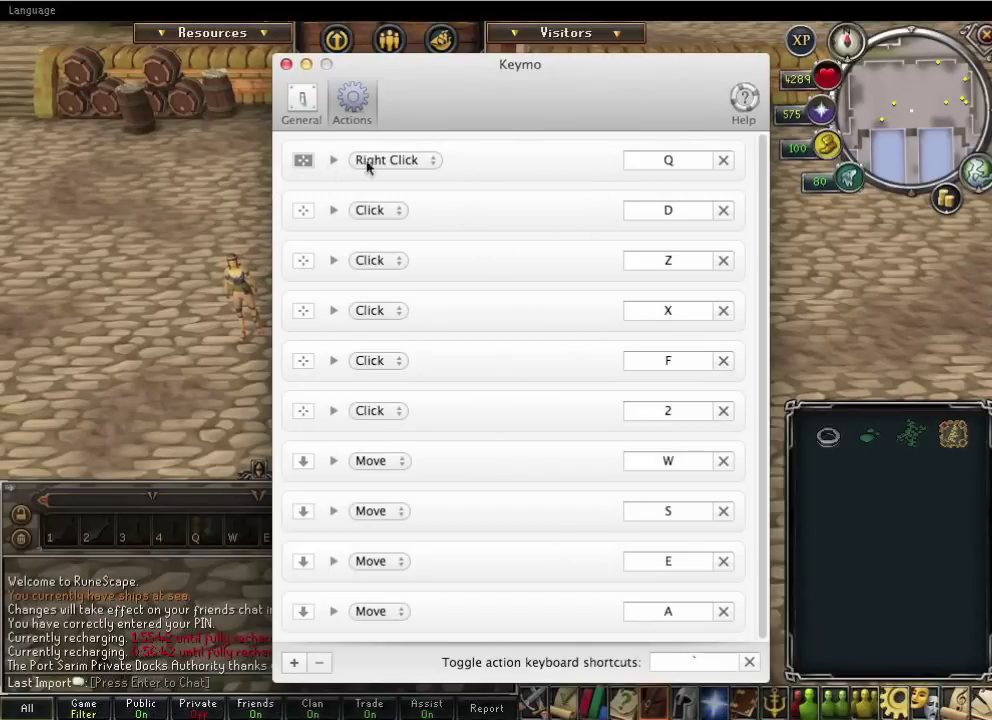
Inspect the Right Click and D click rows, keeping Right Click as the action type.
left_click(334, 161)
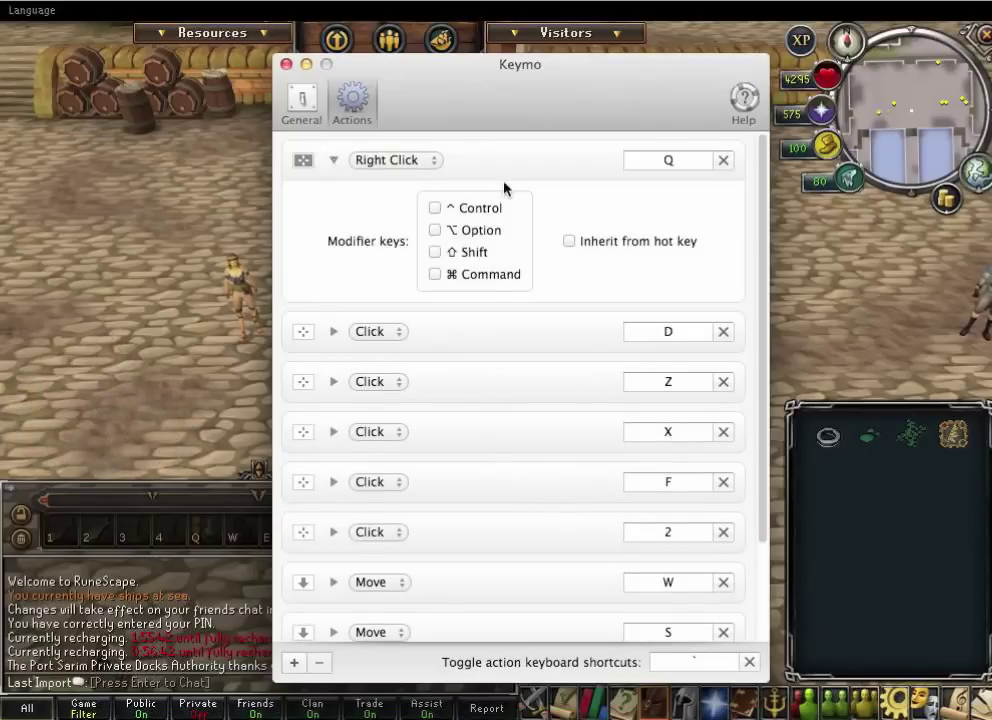
left_click(433, 163)
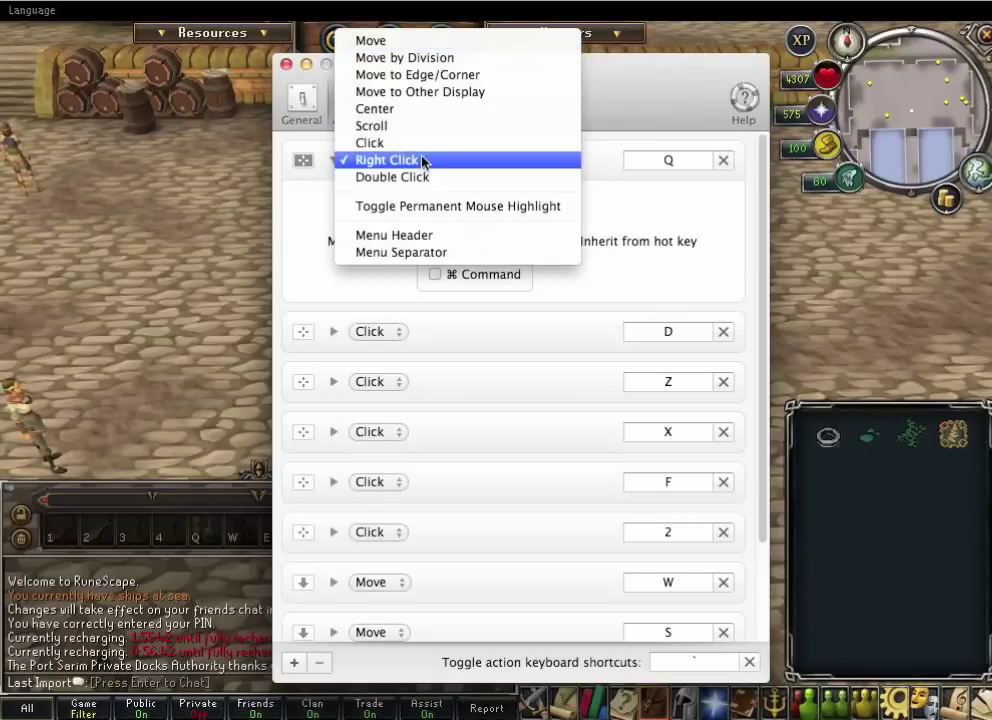
left_click(432, 161)
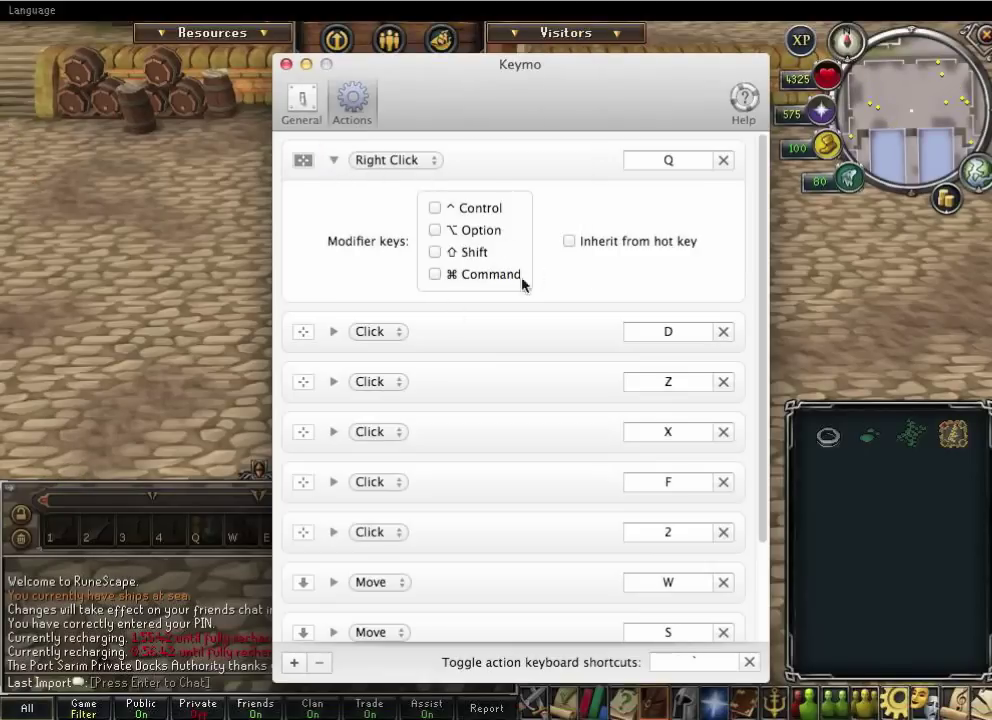
left_click(333, 161)
left_click(334, 211)
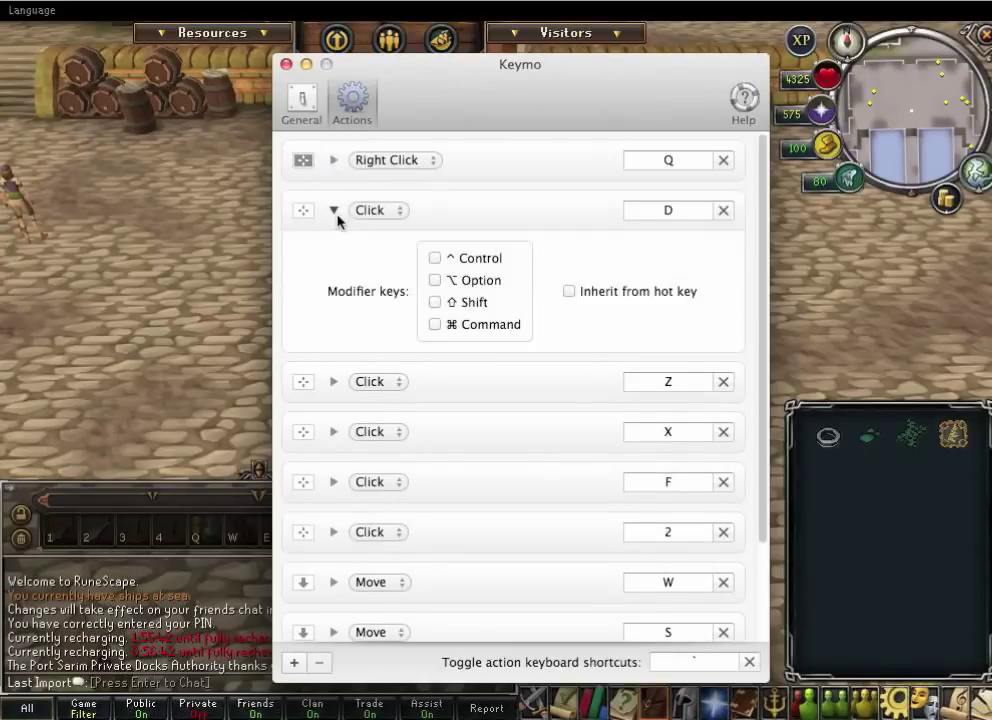
left_click(334, 211)
left_click(334, 211)
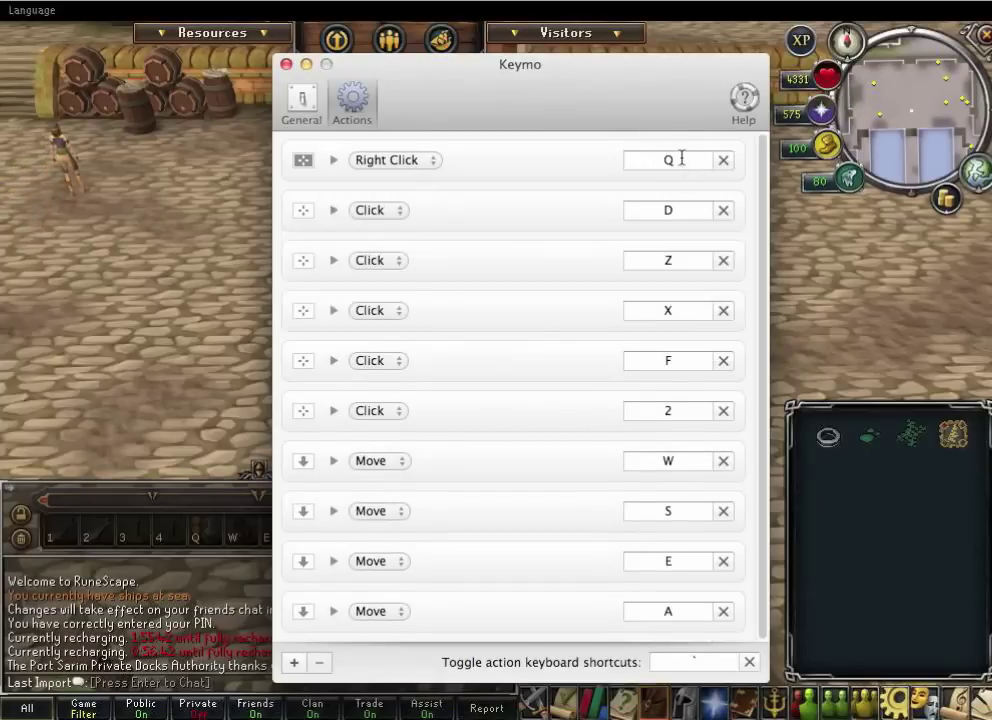
Re-record the Right Click shortcut as Q and accept the hot-key warning.
left_click(682, 158)
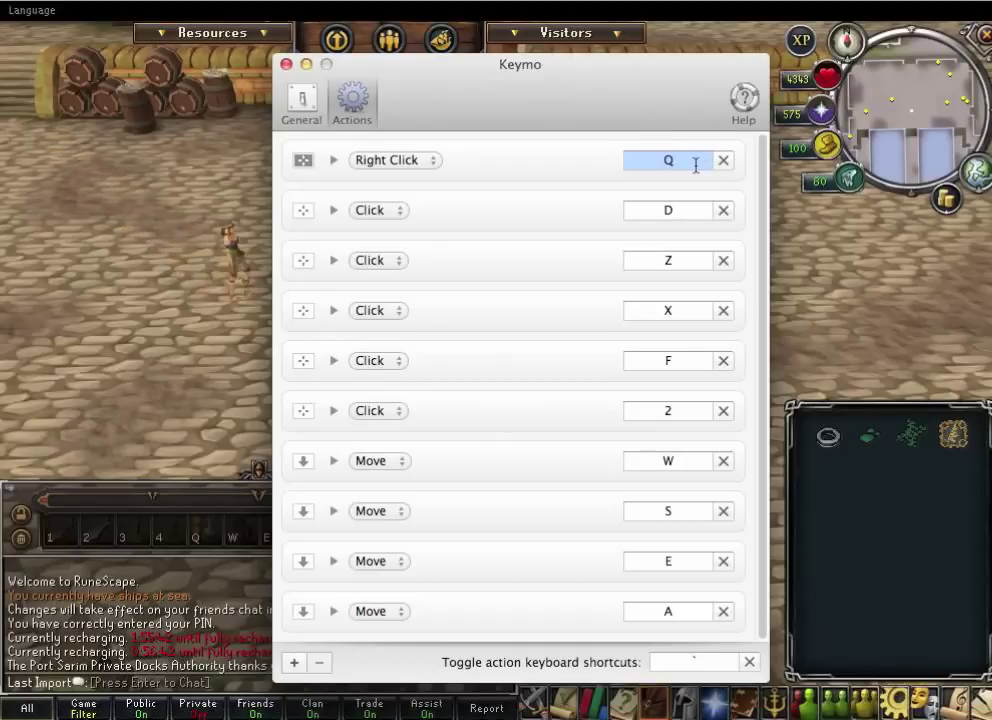
key("q")
left_click_drag(665, 159, 531, 221)
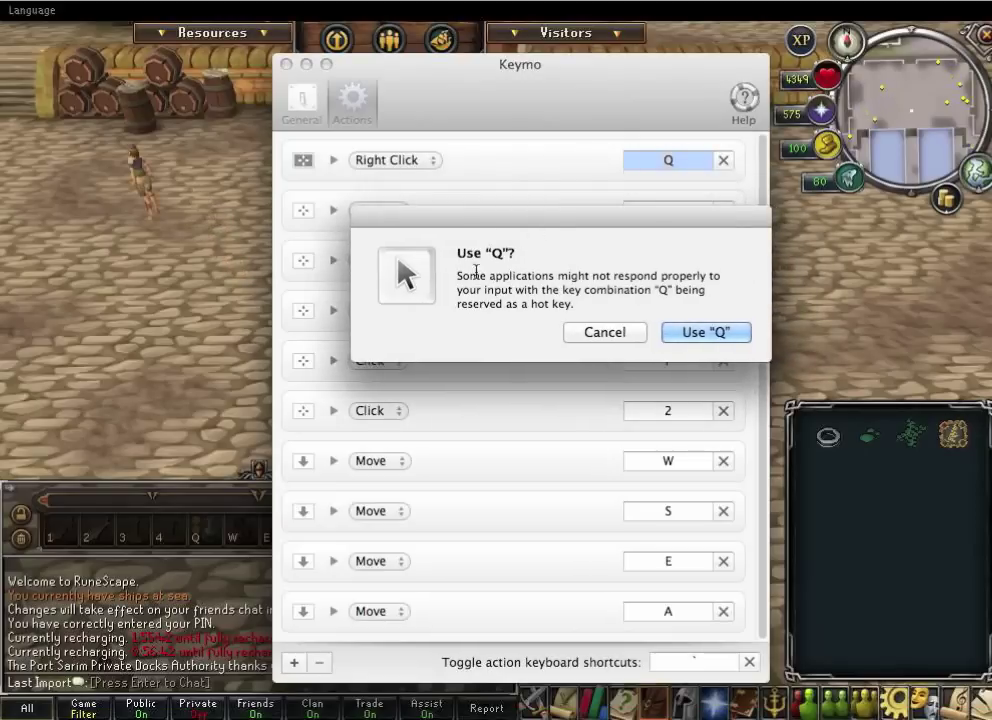
left_click(709, 337)
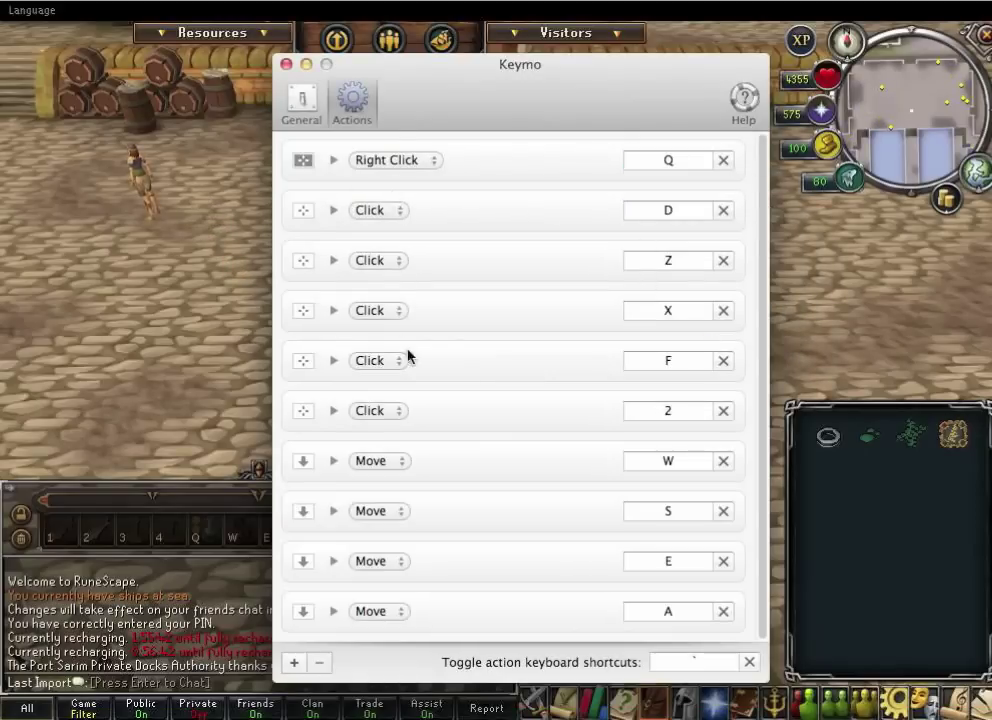
Expand the W move row to show its 39 px downward move with Accelerate on.
left_click(334, 461)
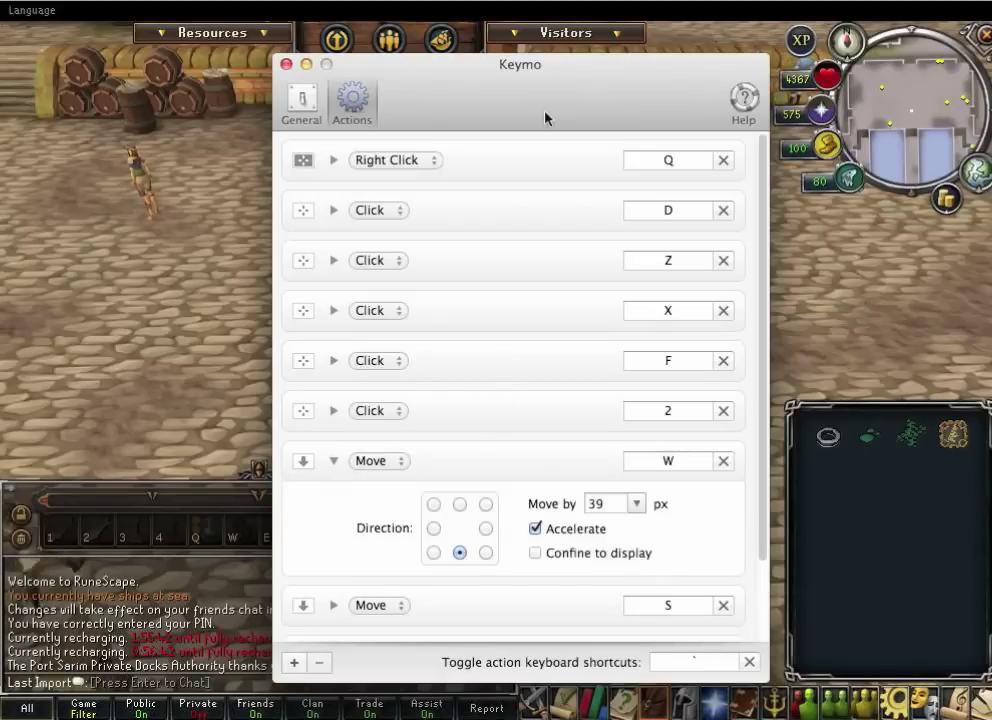
left_click_drag(544, 108, 544, 99)
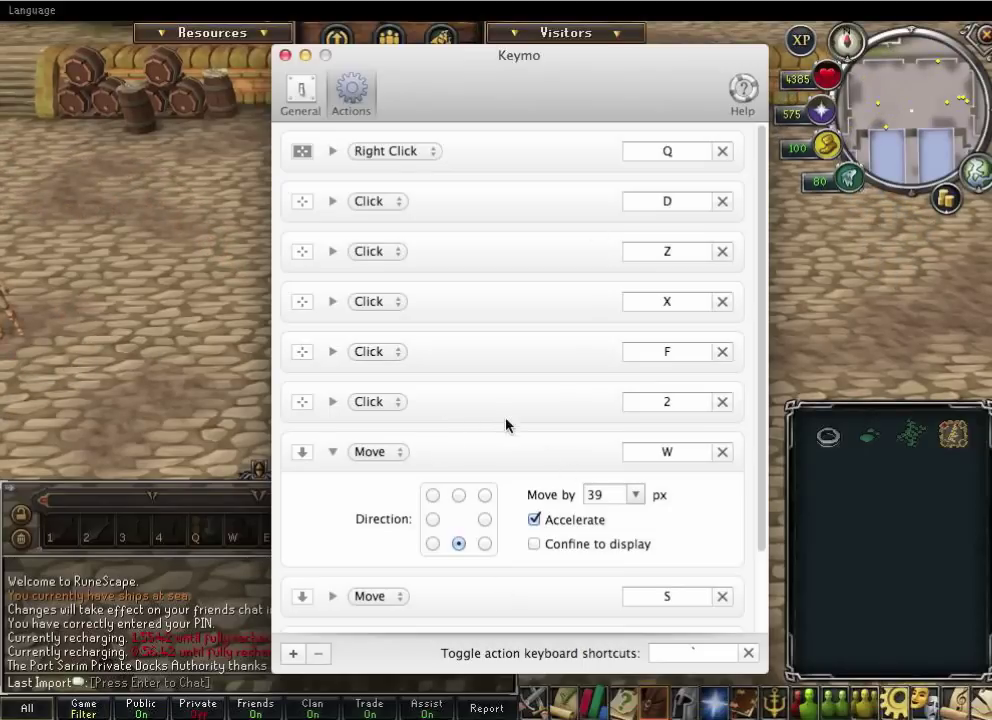
Test the bound keys on RuneScape's Ground seaweed, opening and dismissing its option menus.
left_click(840, 505)
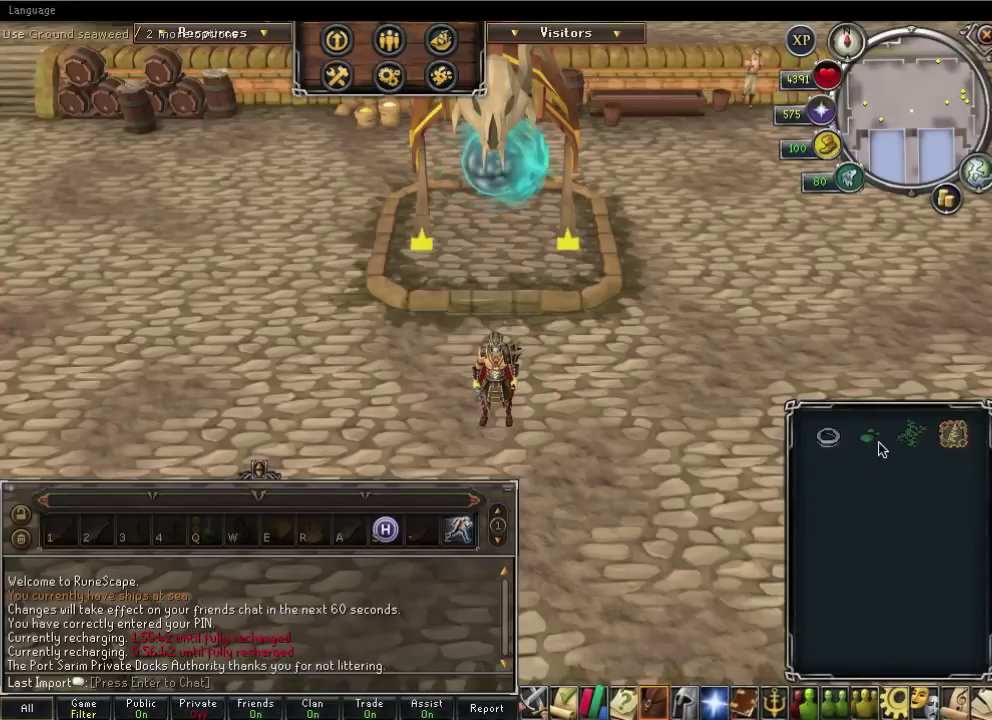
right_click(868, 442)
left_click(870, 482)
right_click(868, 455)
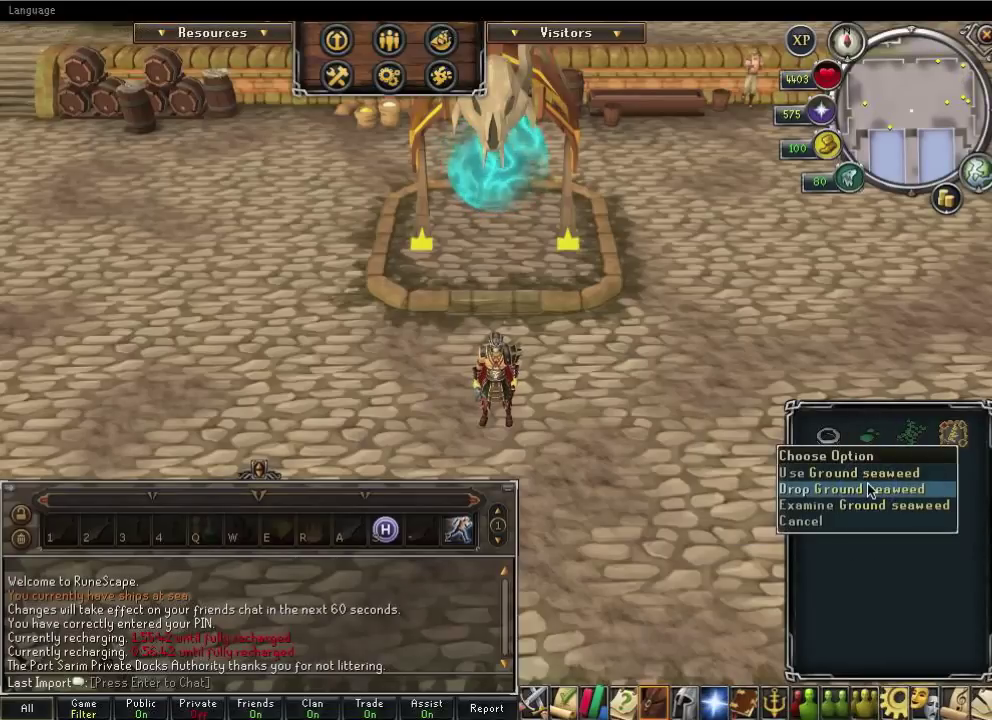
right_click(886, 442)
left_click(888, 482)
Try the option menu on empty ground, dismiss it, and bring Keymo forward via Mission Control.
right_click(888, 541)
left_click(890, 620)
key("ctrl+Up")
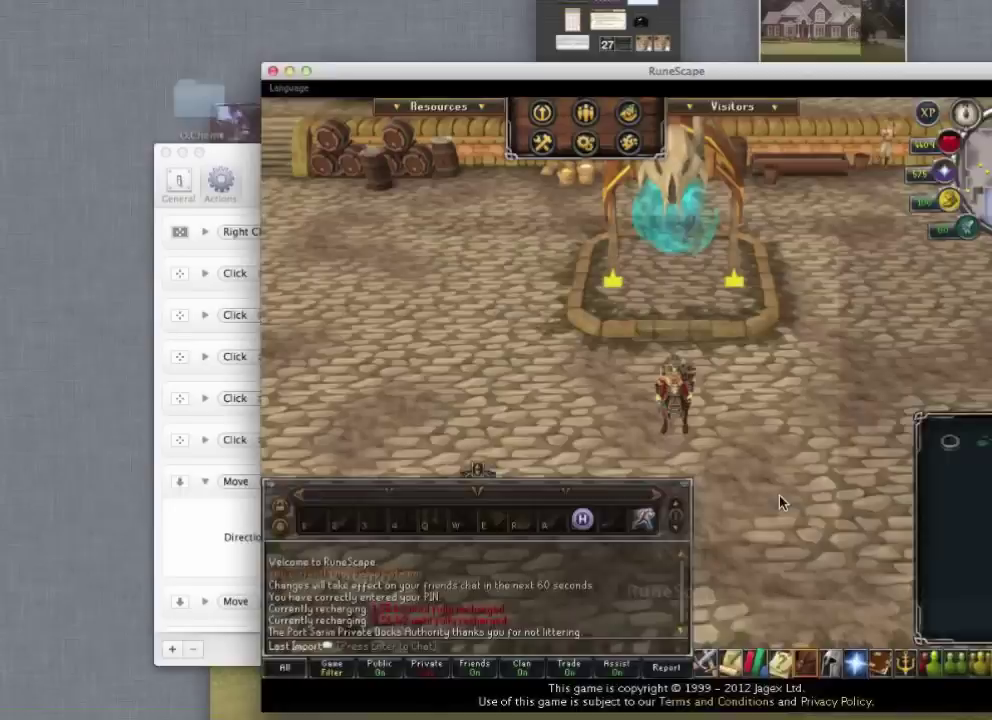
left_click(286, 438)
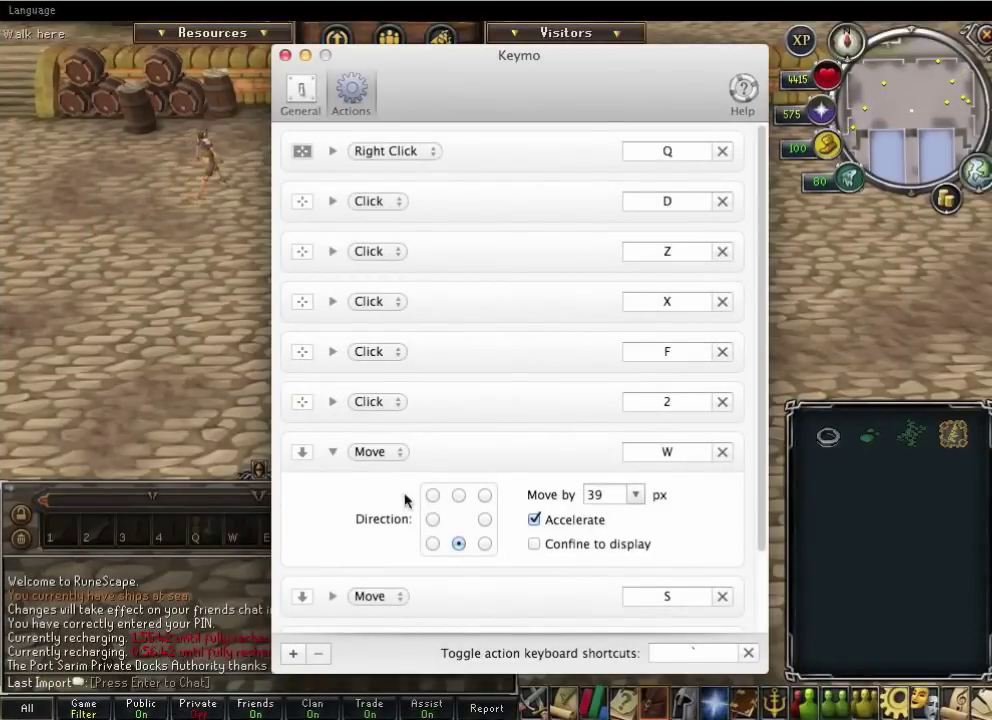
Expand the W, S, E and A move rows, showing E, S, A at 60, 75, 90 px.
left_click(333, 452)
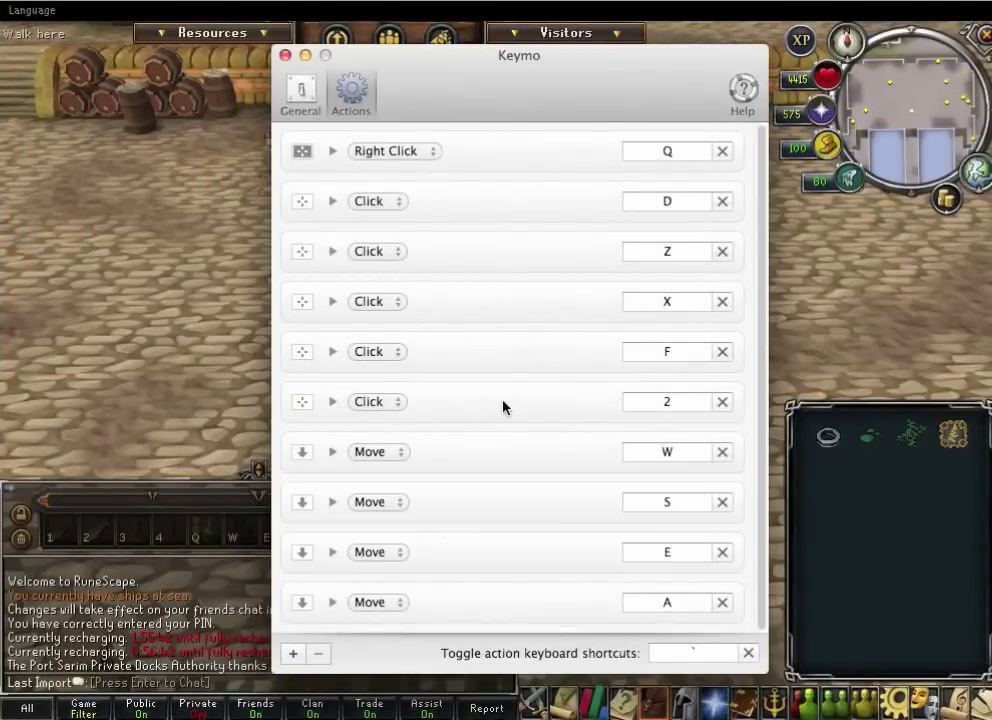
left_click(333, 502)
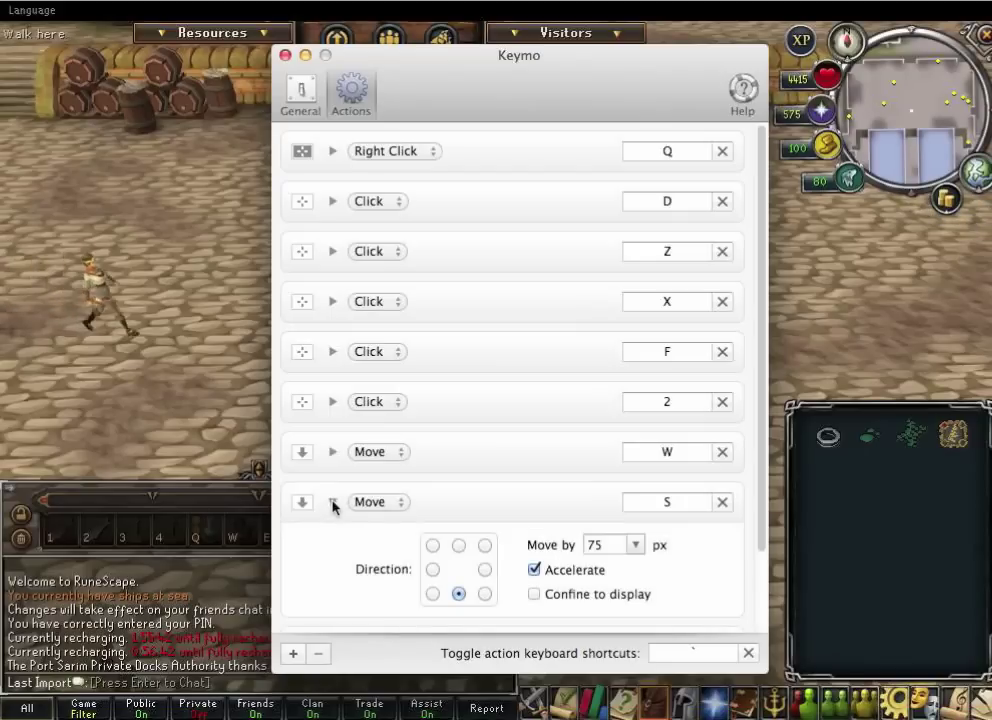
left_click(333, 502)
left_click(333, 551)
left_click(334, 458)
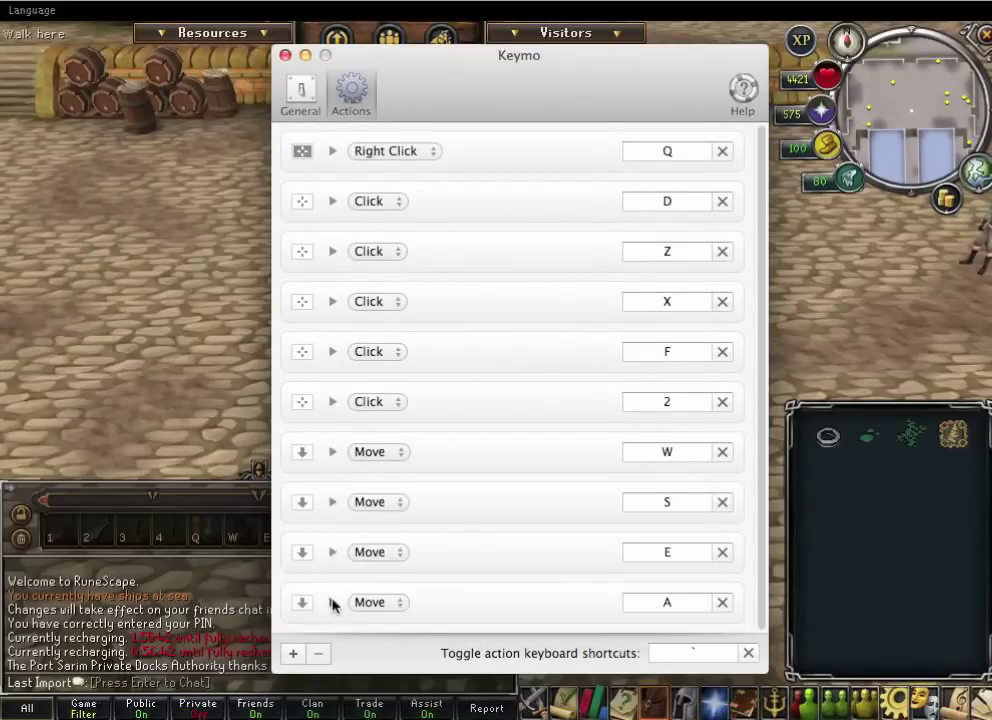
left_click(333, 602)
left_click(333, 416)
left_click(333, 469)
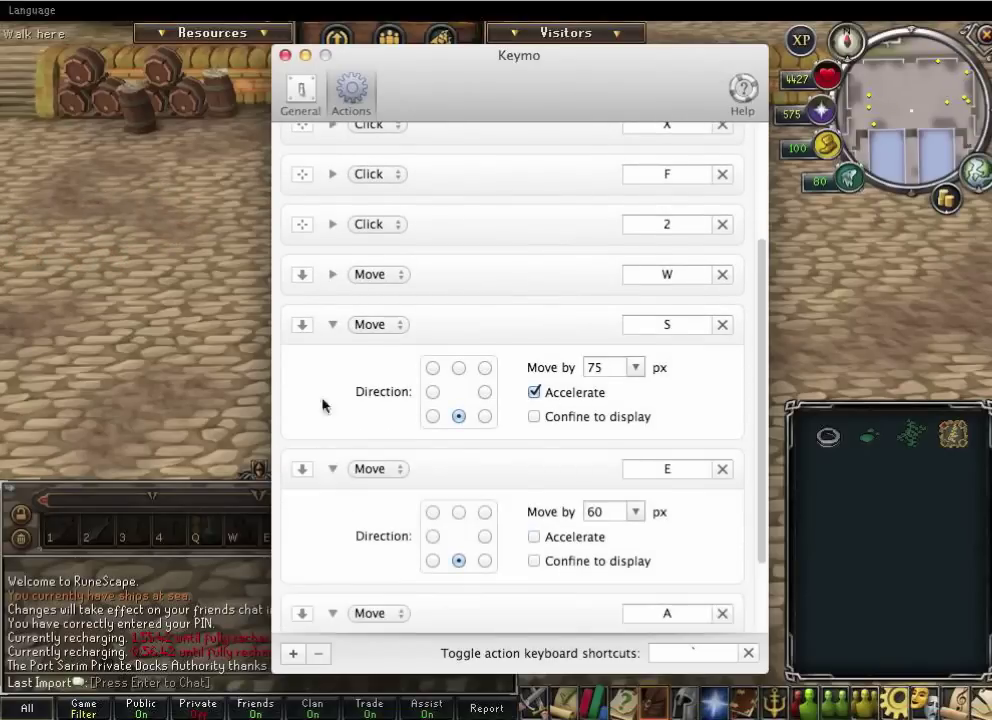
left_click(333, 275)
Drag the Move E row above Move S, then close Keymo's settings window.
scroll(505, 354, "down", 2)
left_click_drag(525, 527, 525, 370)
scroll(529, 407, "down", 3)
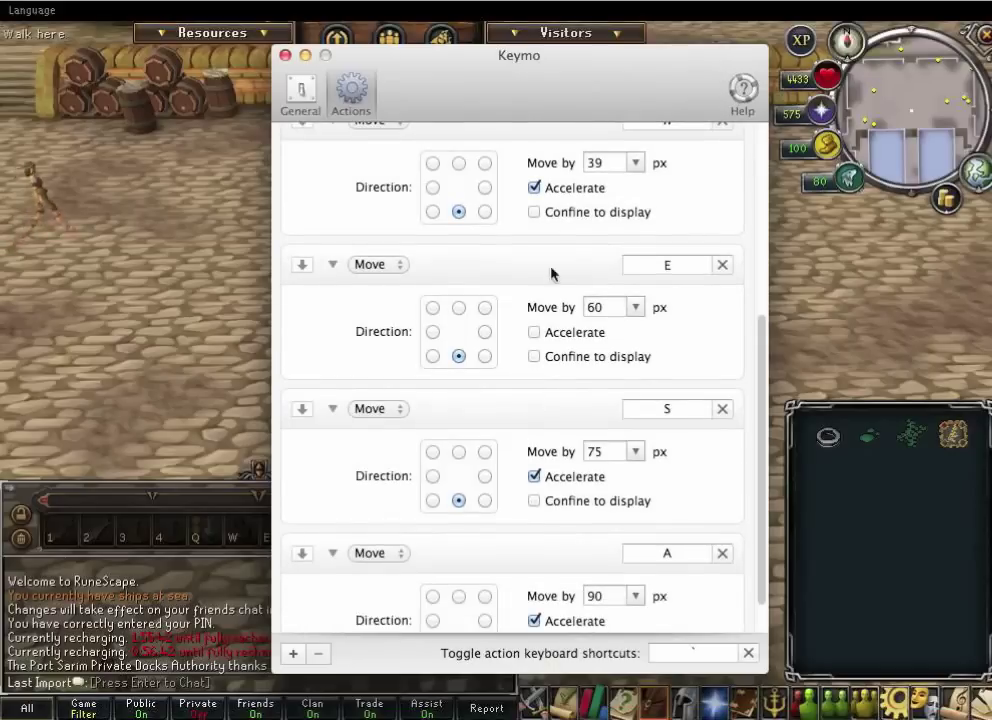
scroll(631, 248, "up", 1)
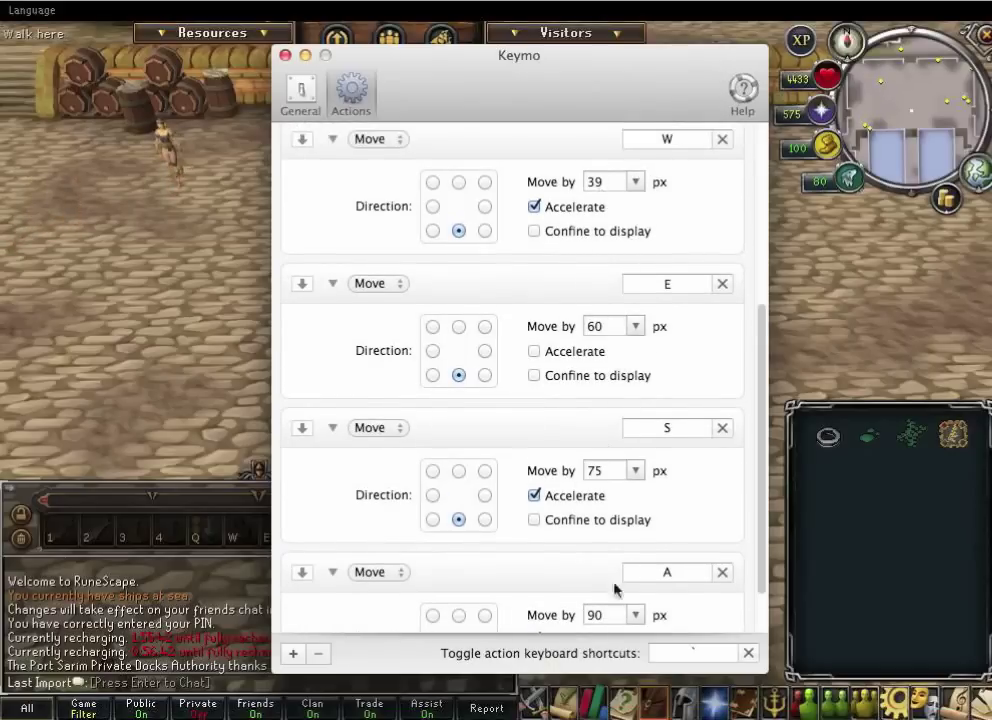
scroll(406, 202, "up", 8)
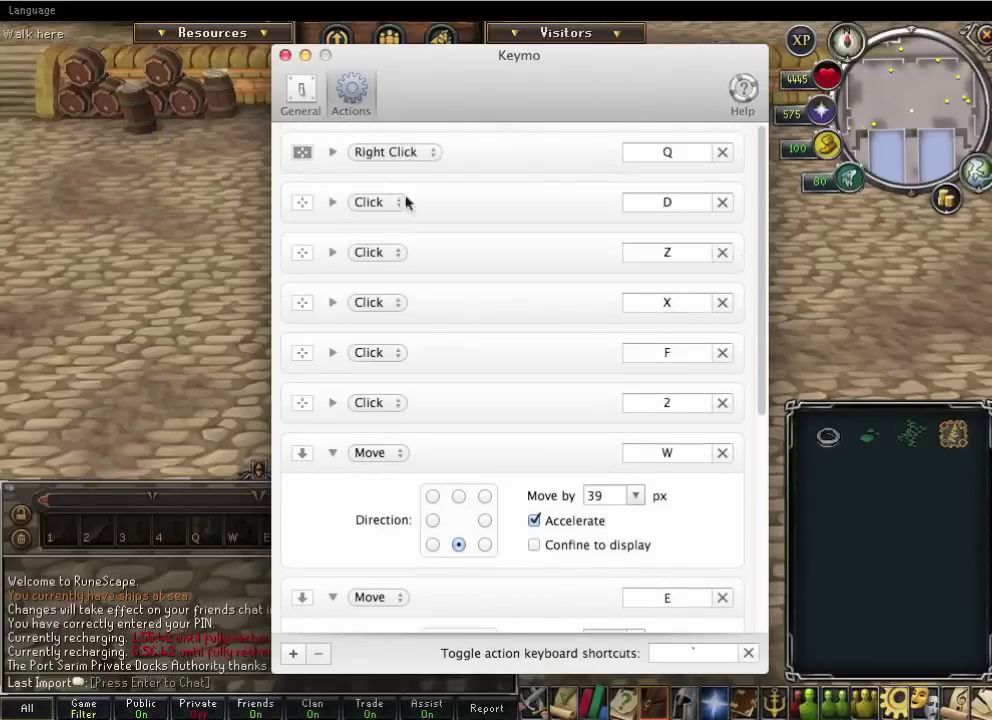
left_click(284, 57)
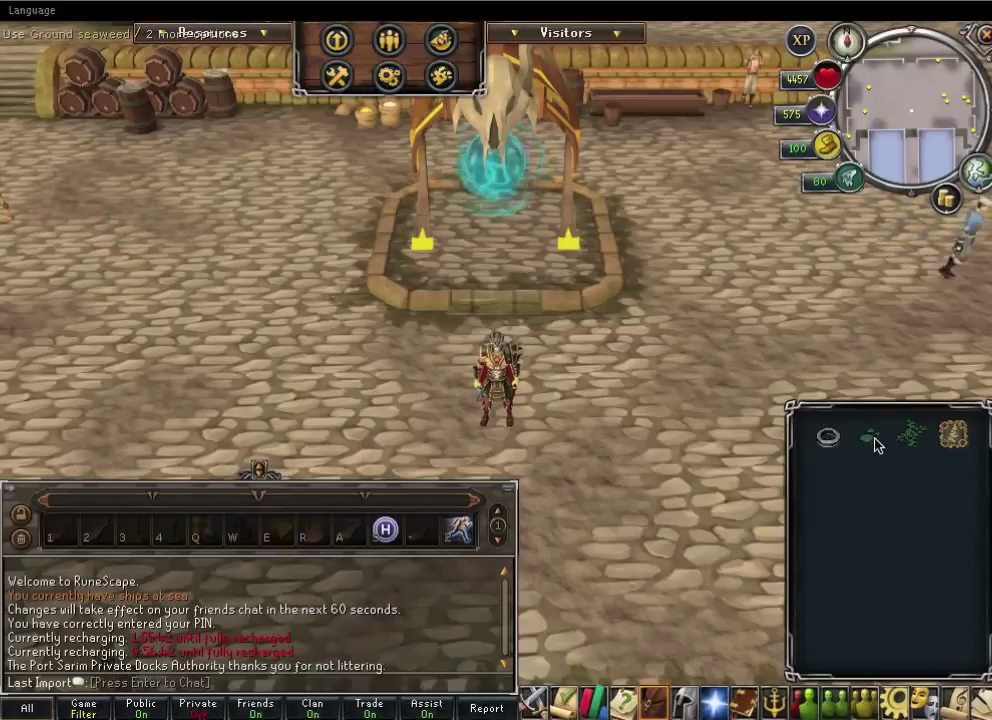
Drop the ground seaweed and tilt the camera to a more overhead view.
right_click(874, 444)
left_click(880, 481)
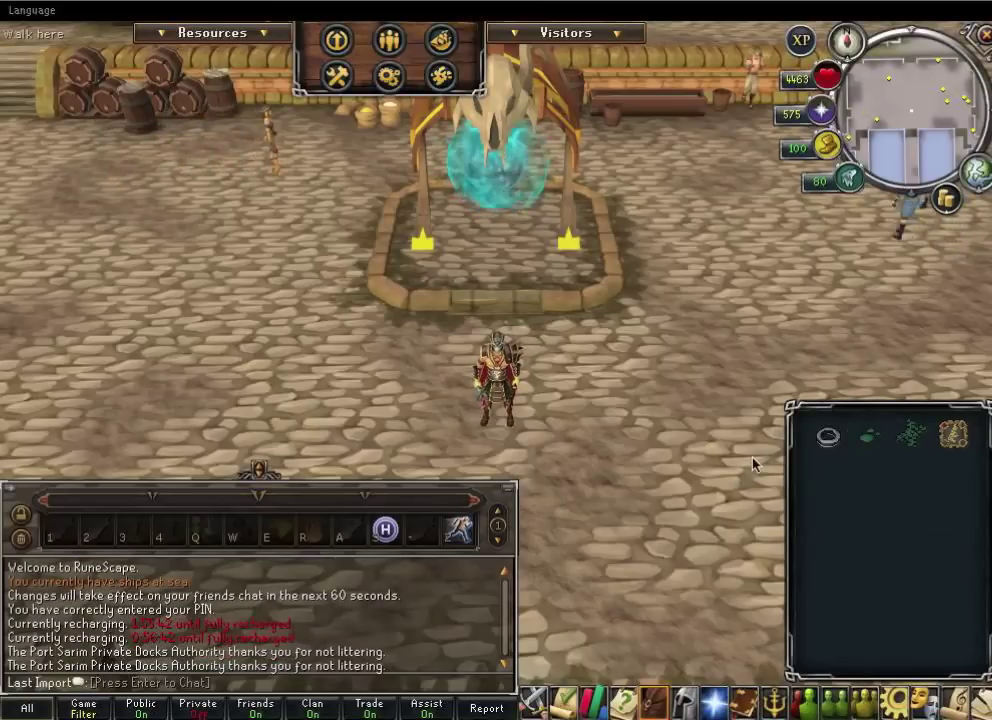
key("Up")
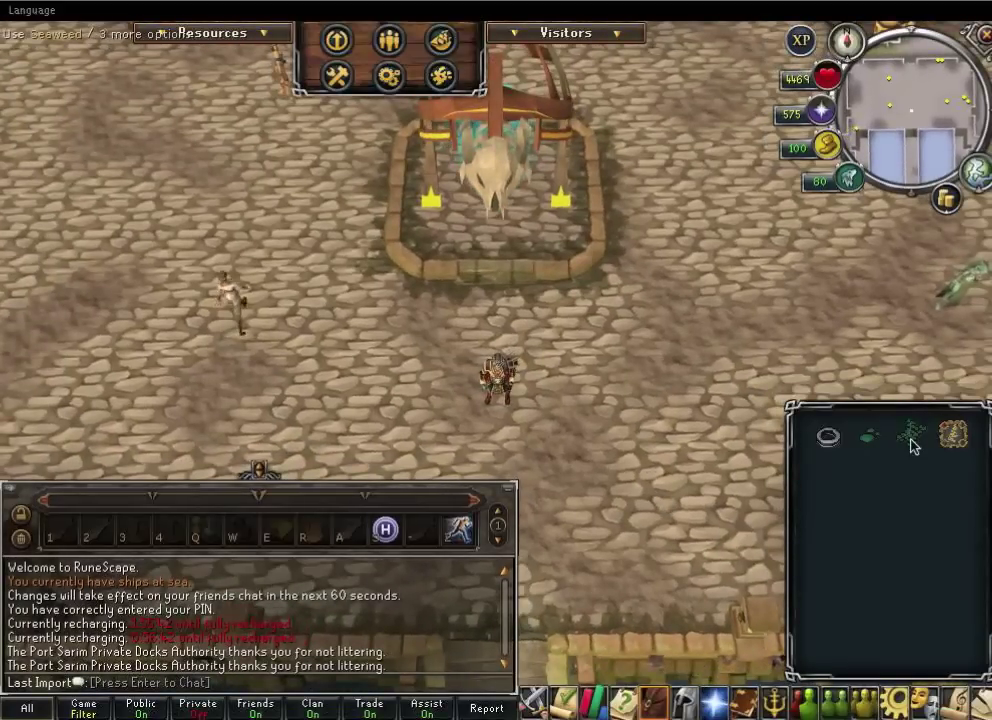
Try dropping the seaweed, refused with a not-littering message, then cancel its menu.
right_click(912, 446)
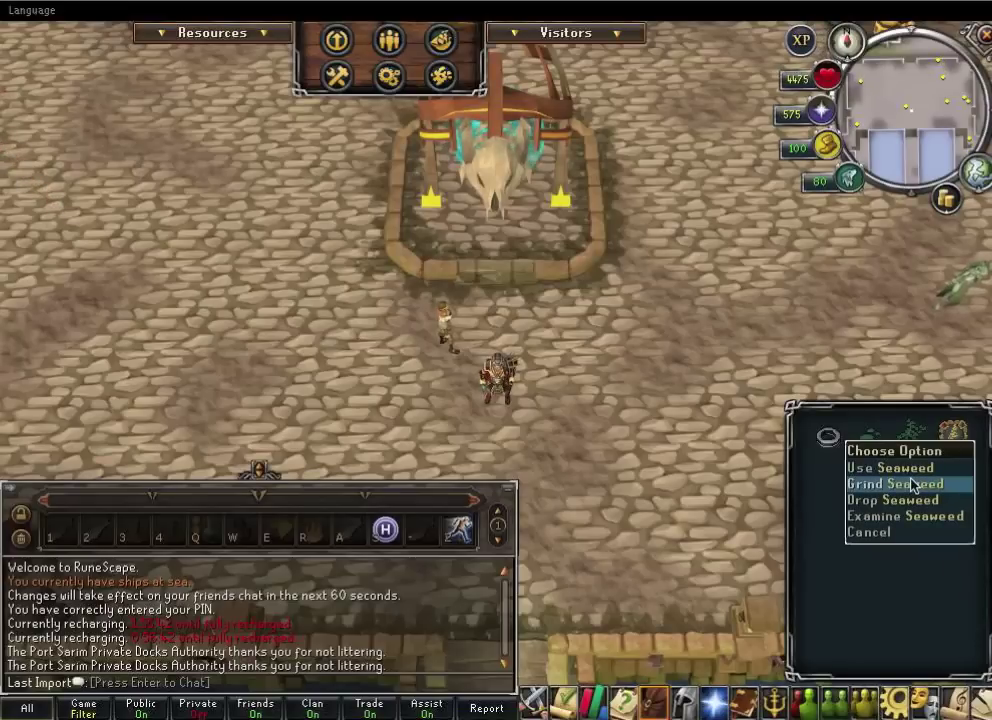
left_click(912, 488)
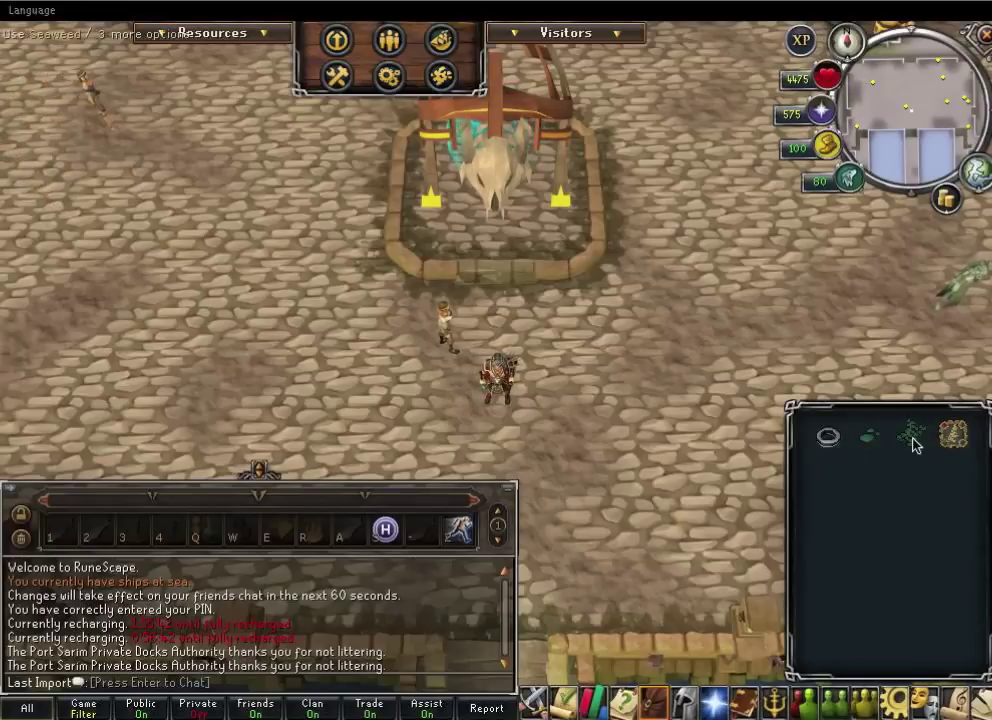
right_click(912, 443)
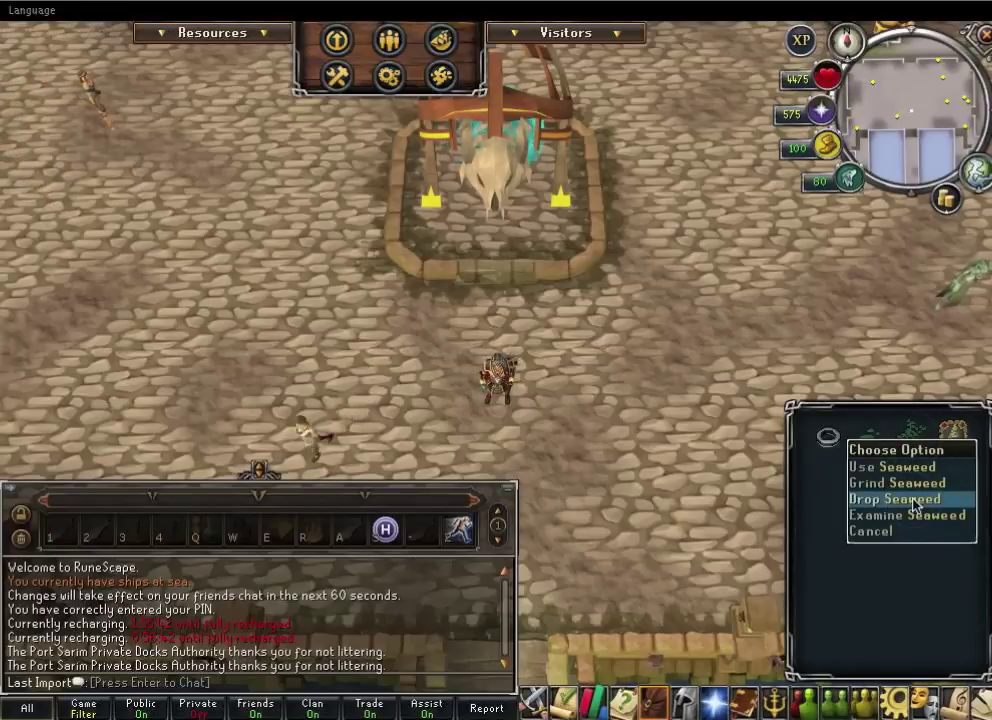
left_click(912, 500)
right_click(912, 443)
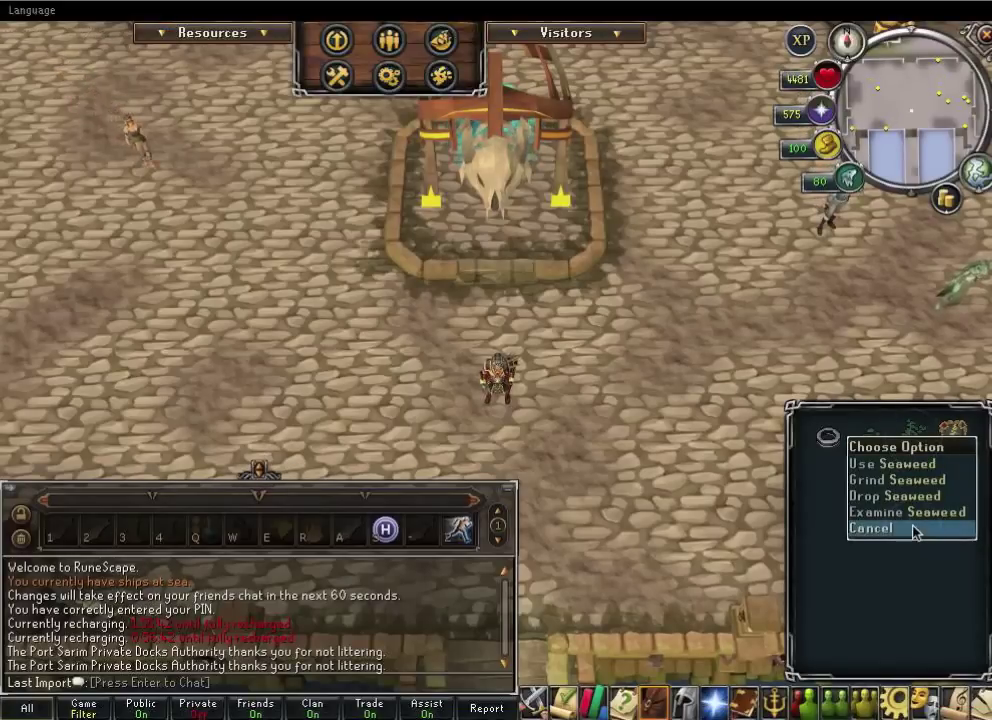
left_click(913, 530)
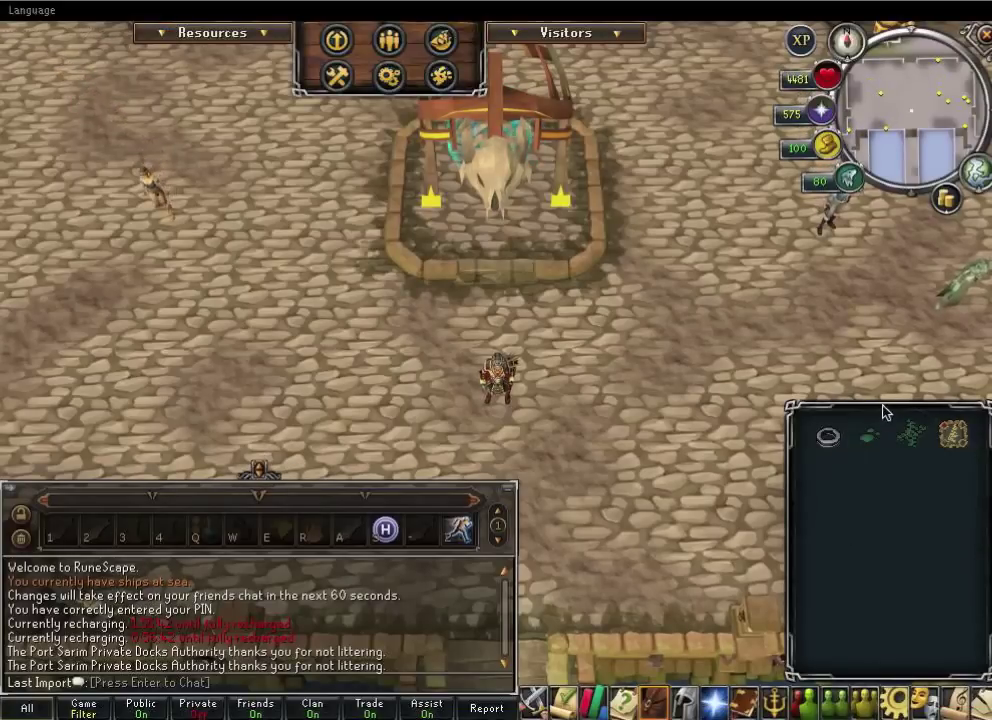
right_click(828, 443)
left_click(828, 443)
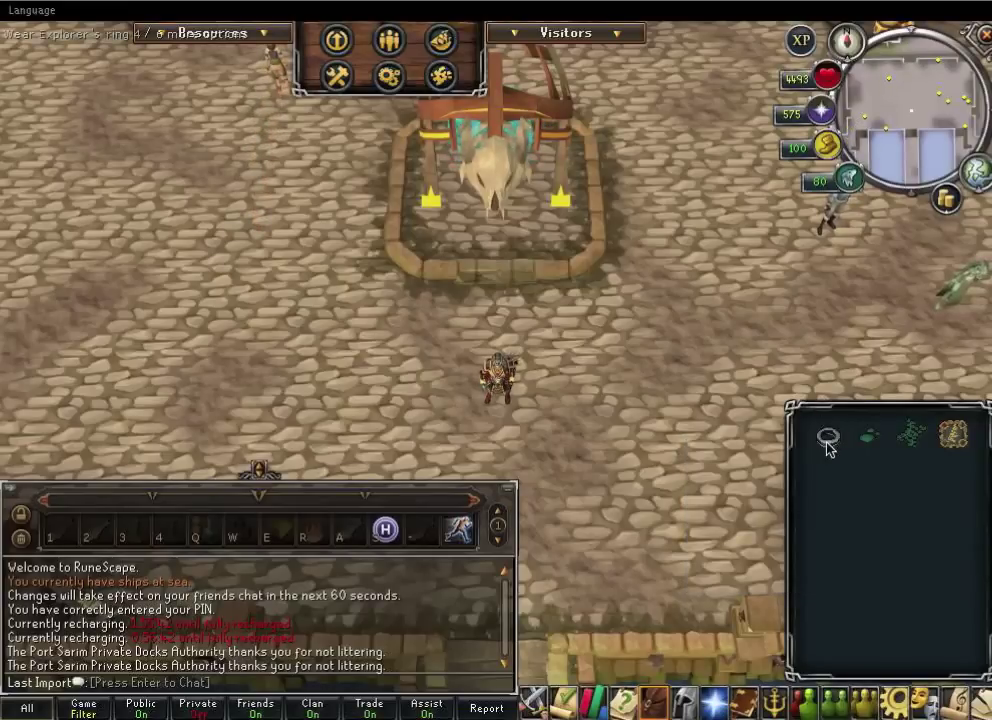
right_click(828, 443)
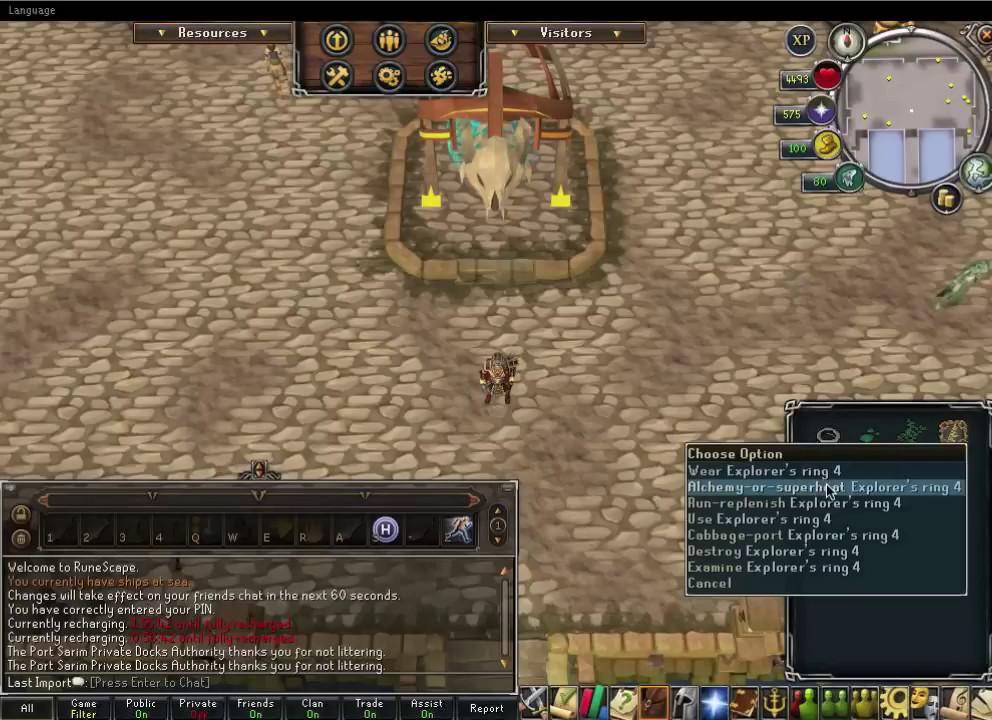
right_click(833, 441)
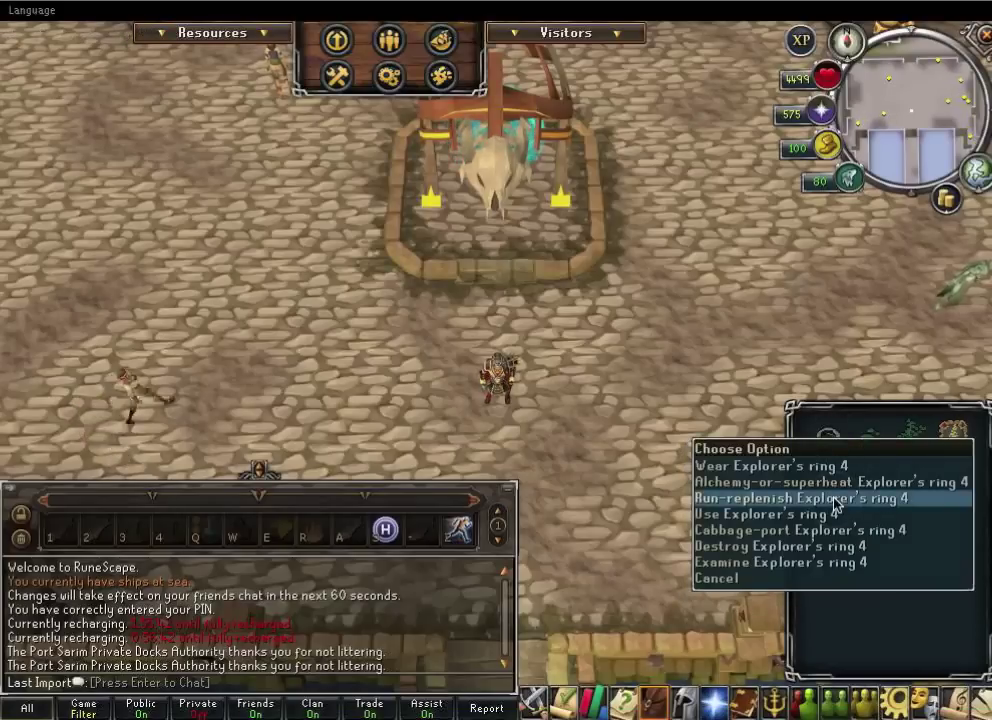
right_click(833, 442)
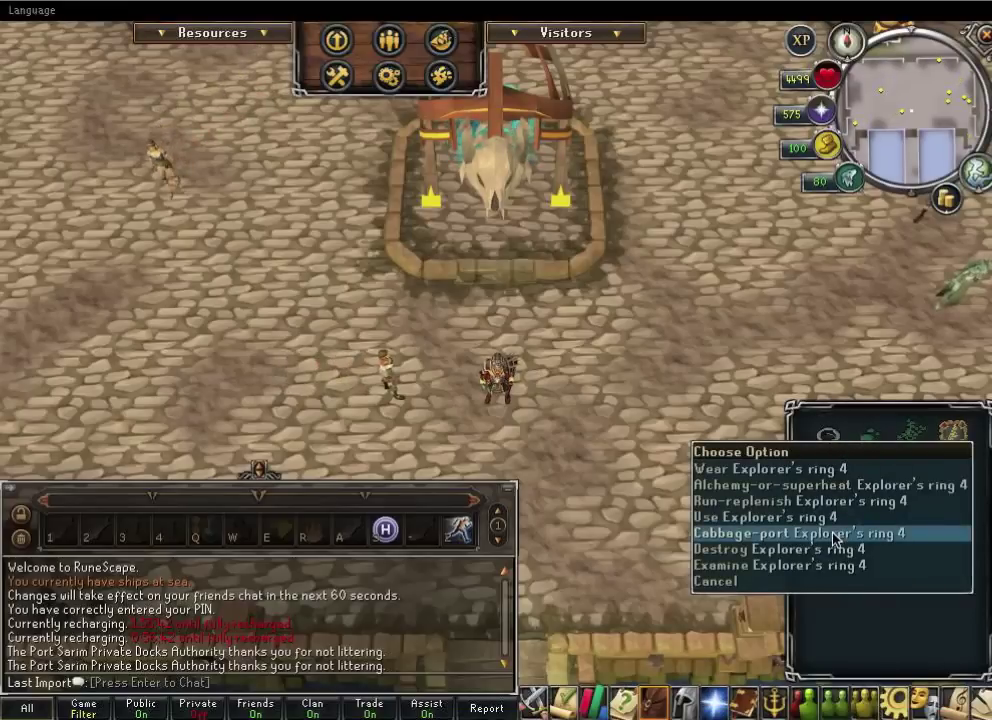
right_click(825, 444)
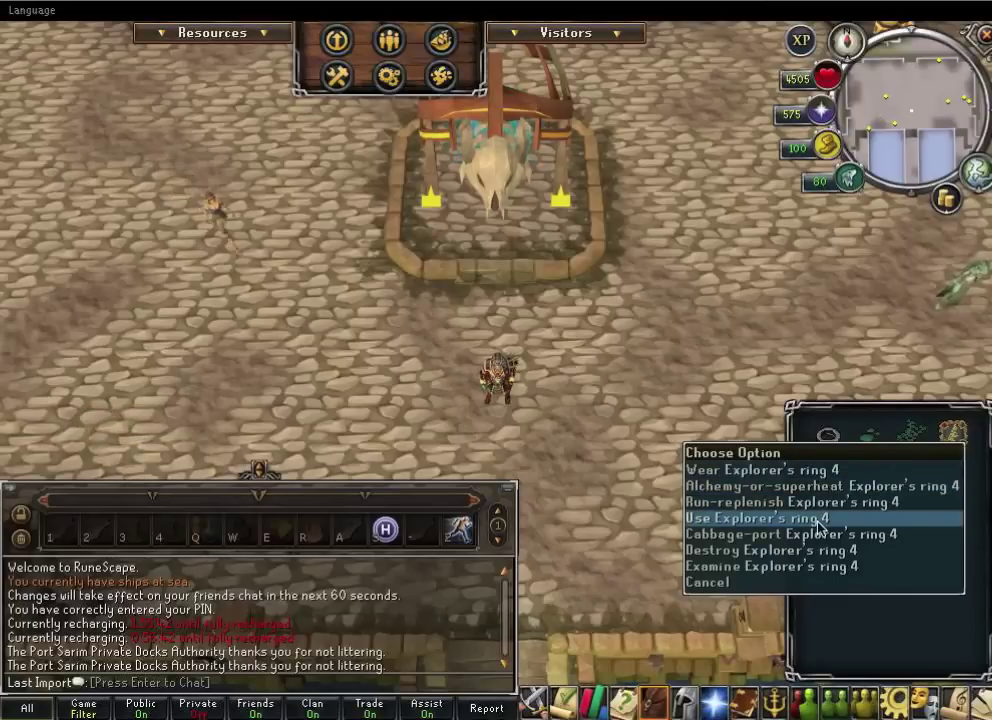
right_click(827, 442)
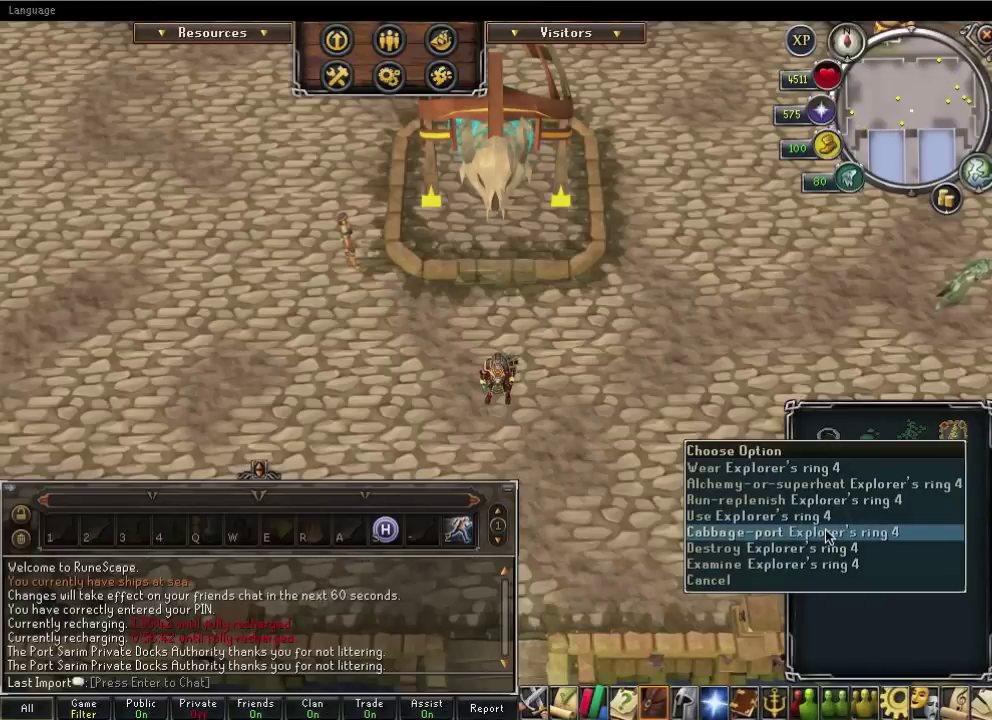
right_click(826, 438)
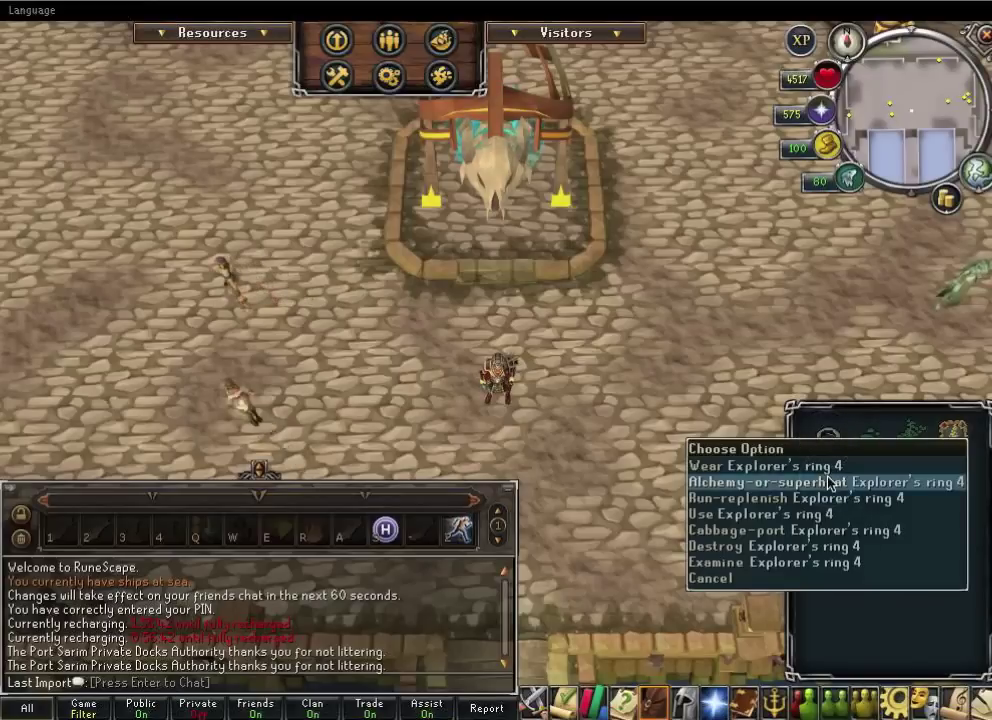